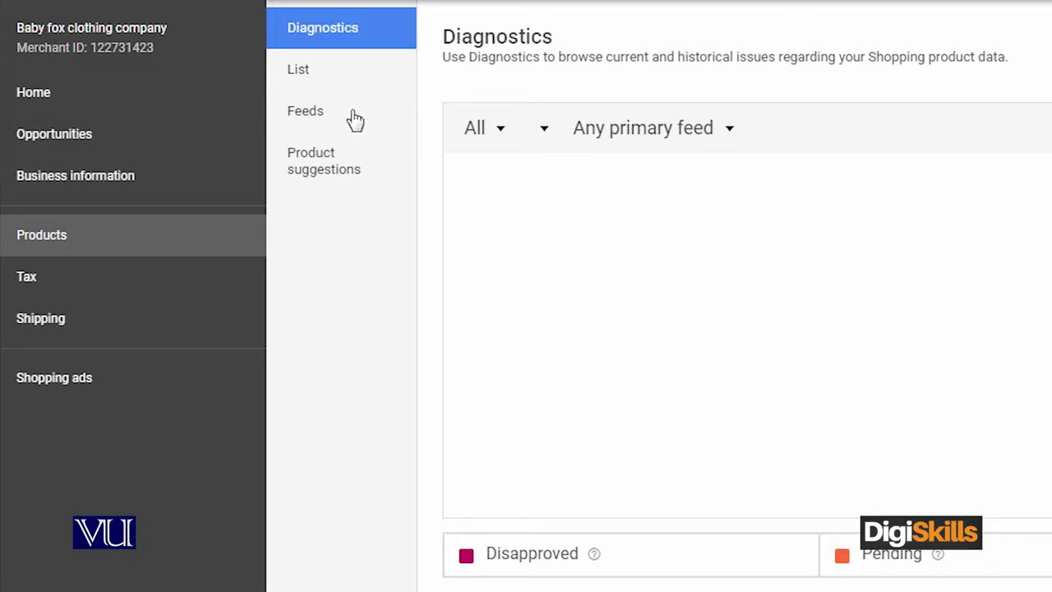
- Start a new primary product feed and set its target country to United States
{"action": "left_click", "coordinate": [340, 119]}
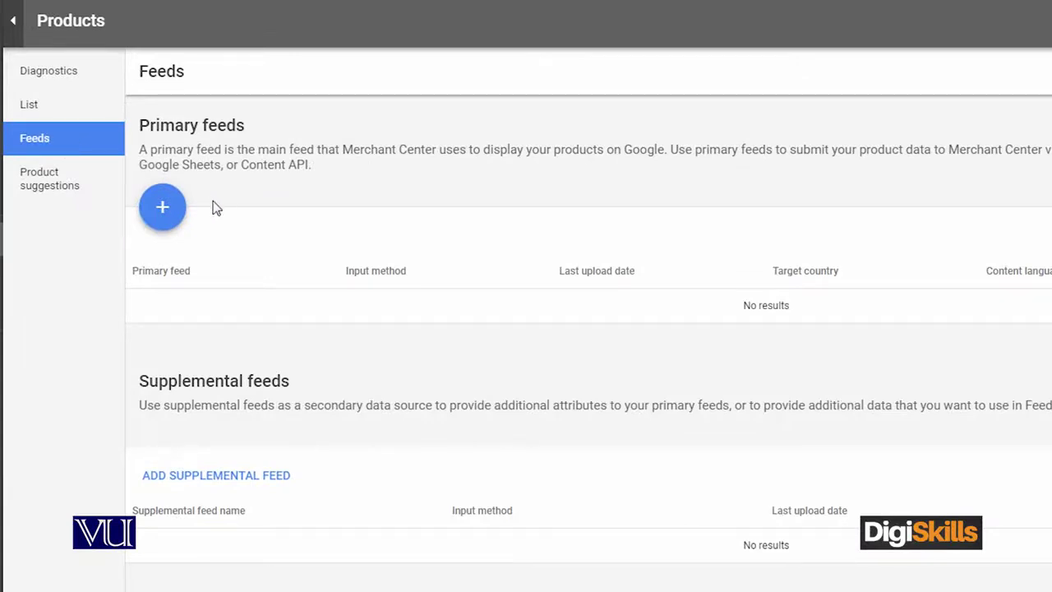
{"action": "left_click", "coordinate": [164, 211]}
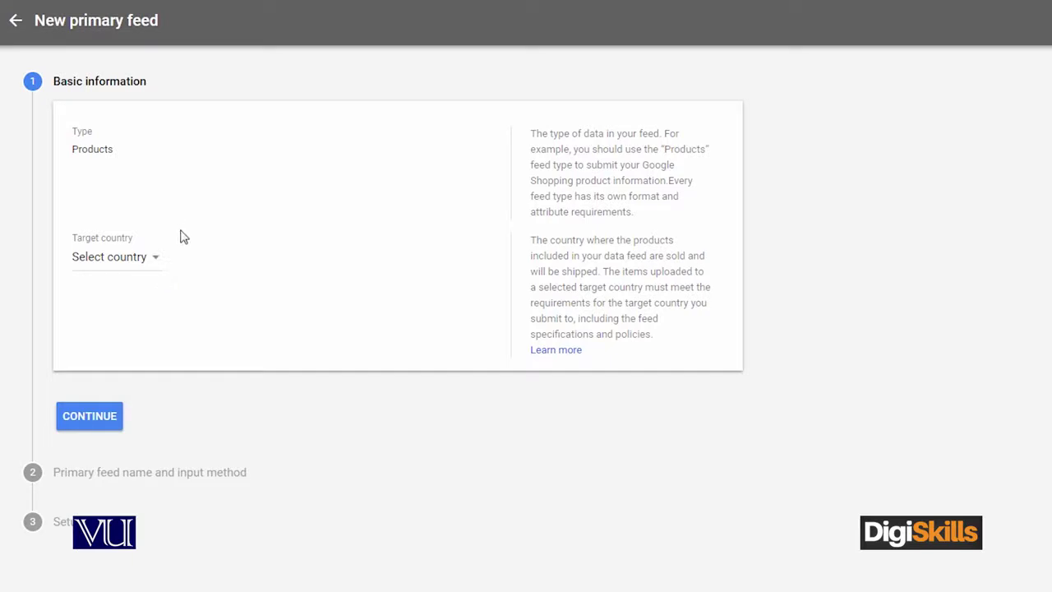
{"action": "left_click", "coordinate": [168, 263]}
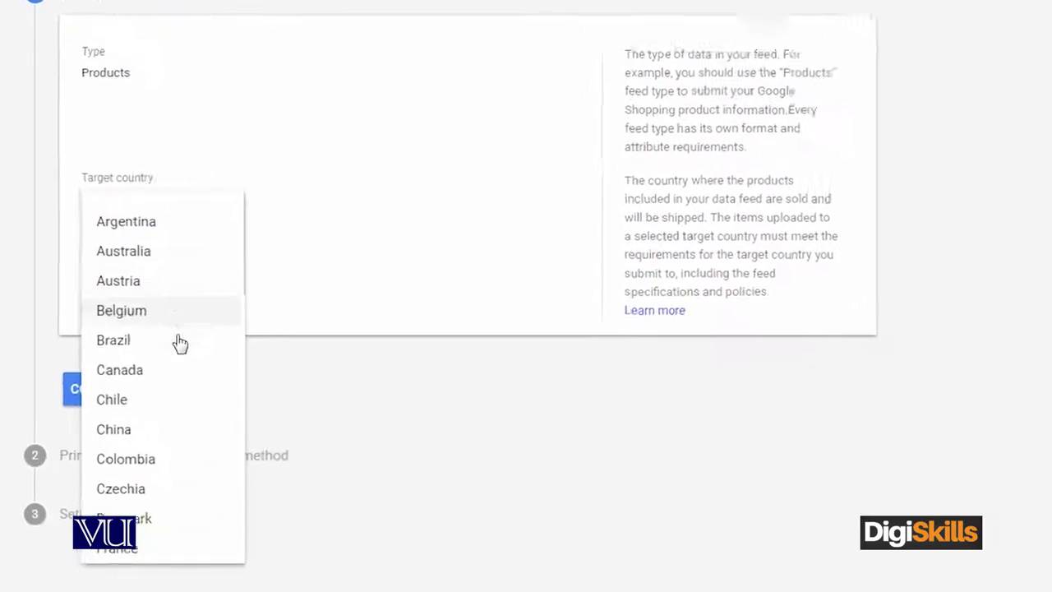
{"action": "scroll", "coordinate": [133, 417], "scroll_direction": "down", "scroll_amount": 3}
{"action": "scroll", "coordinate": [164, 377], "scroll_direction": "down", "scroll_amount": 6}
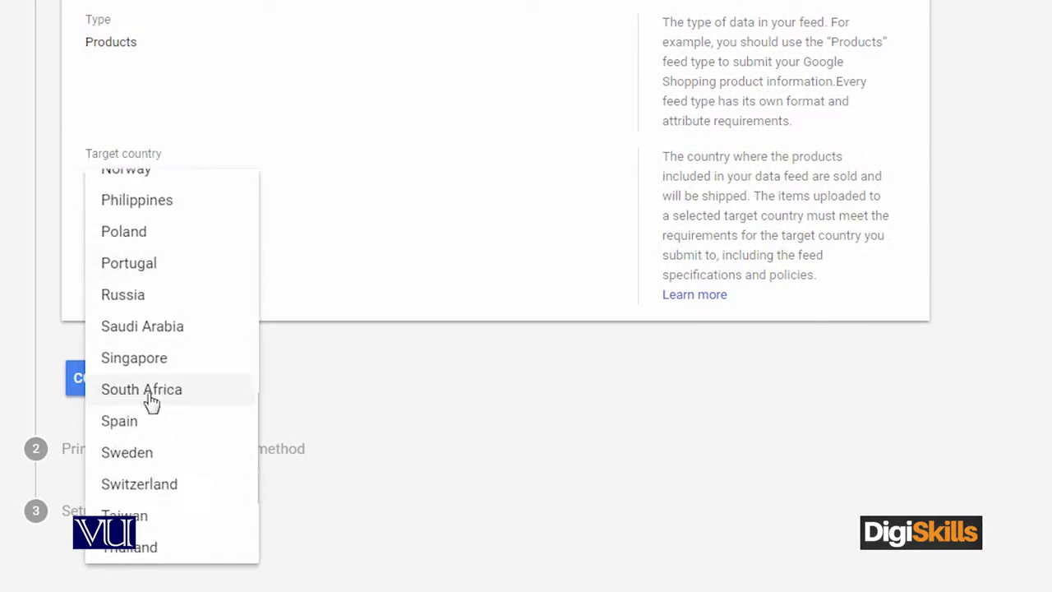
{"action": "scroll", "coordinate": [181, 200], "scroll_direction": "up", "scroll_amount": 3}
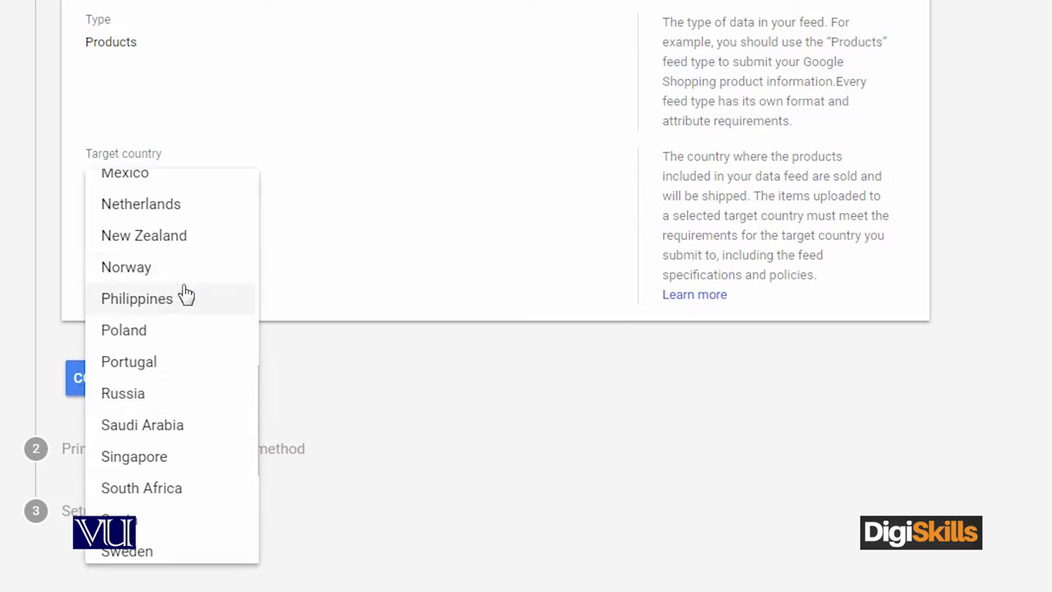
{"action": "scroll", "coordinate": [181, 293], "scroll_direction": "down", "scroll_amount": 3}
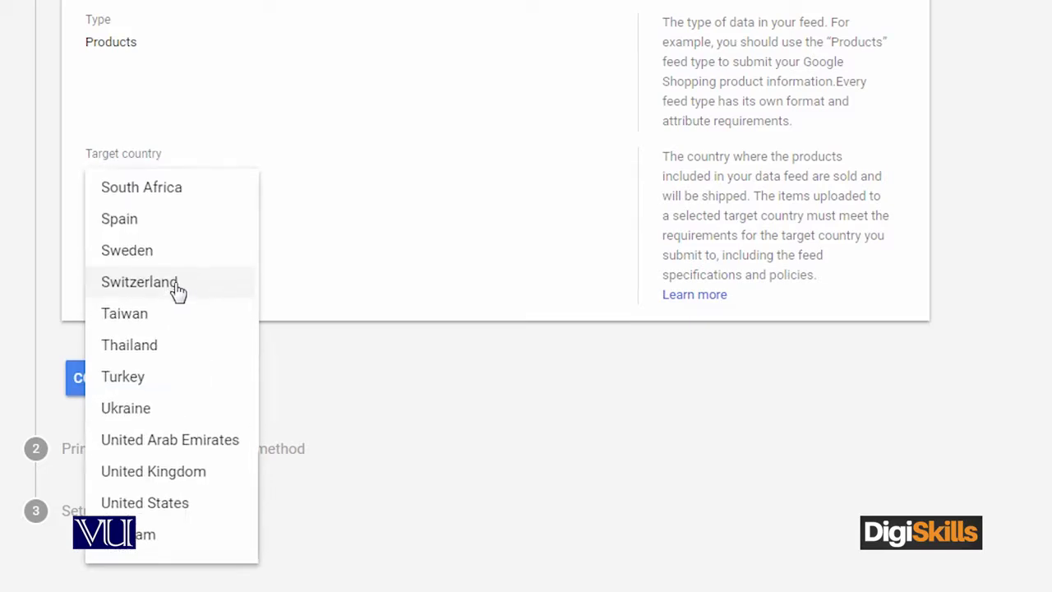
{"action": "left_click", "coordinate": [198, 509]}
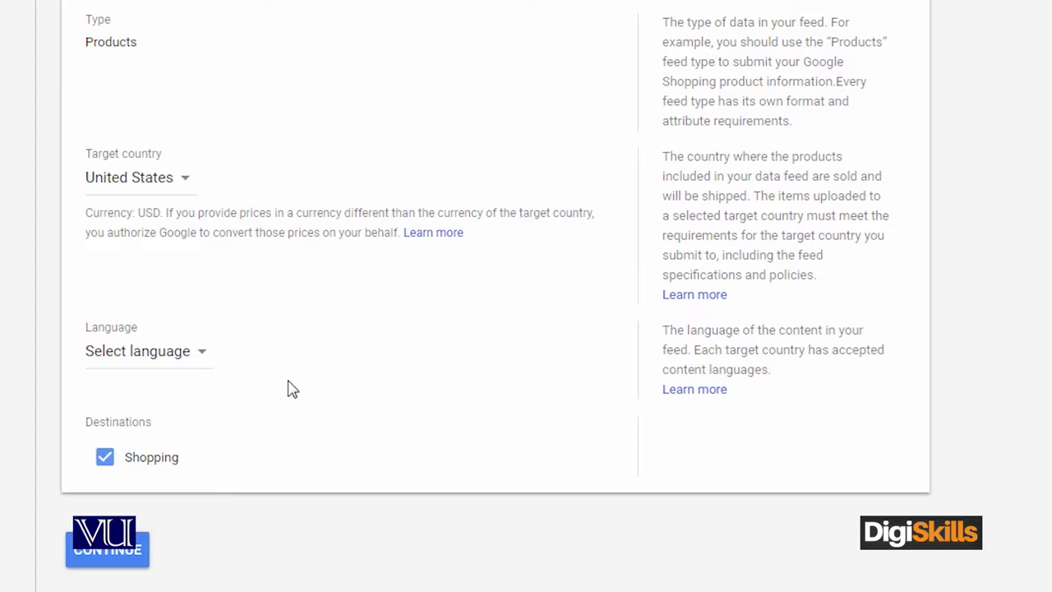
- Set the feed language to English and proceed to the feed name and input method
{"action": "left_click", "coordinate": [186, 369]}
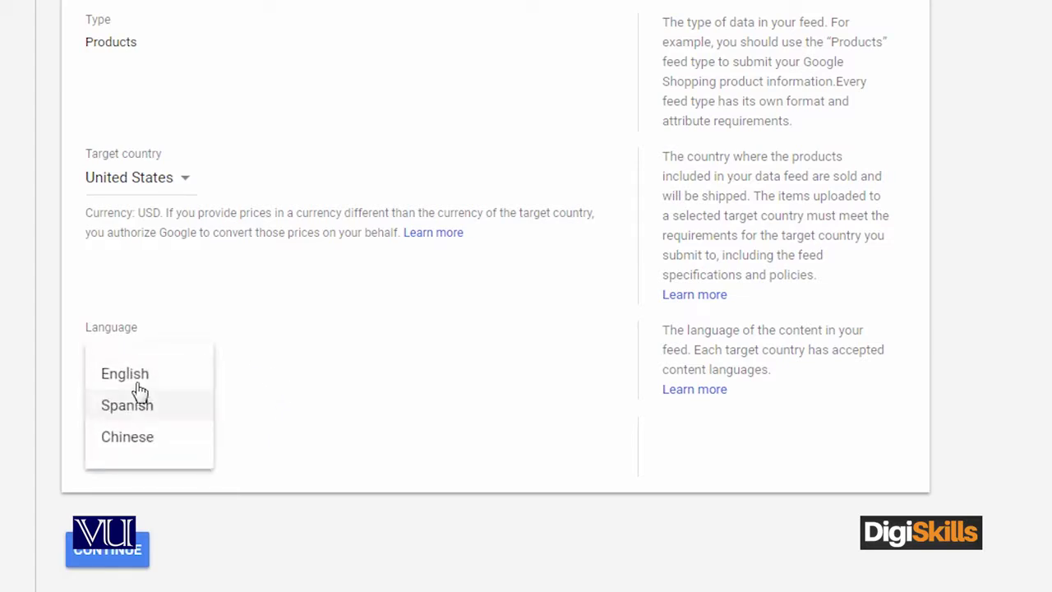
{"action": "left_click", "coordinate": [162, 380]}
{"action": "scroll", "coordinate": [263, 452], "scroll_direction": "down", "scroll_amount": 2}
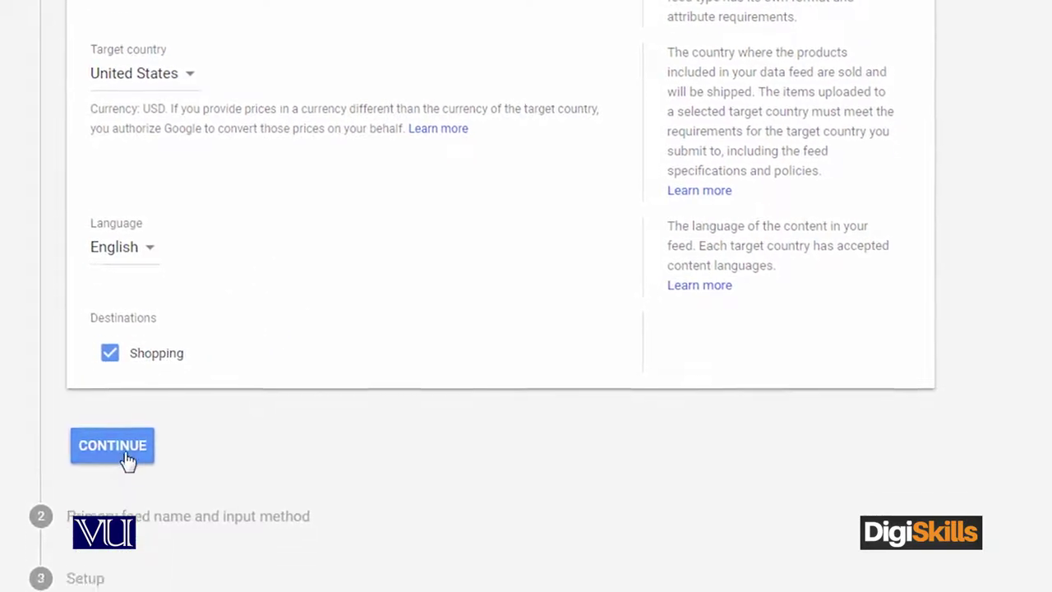
{"action": "left_click", "coordinate": [118, 342]}
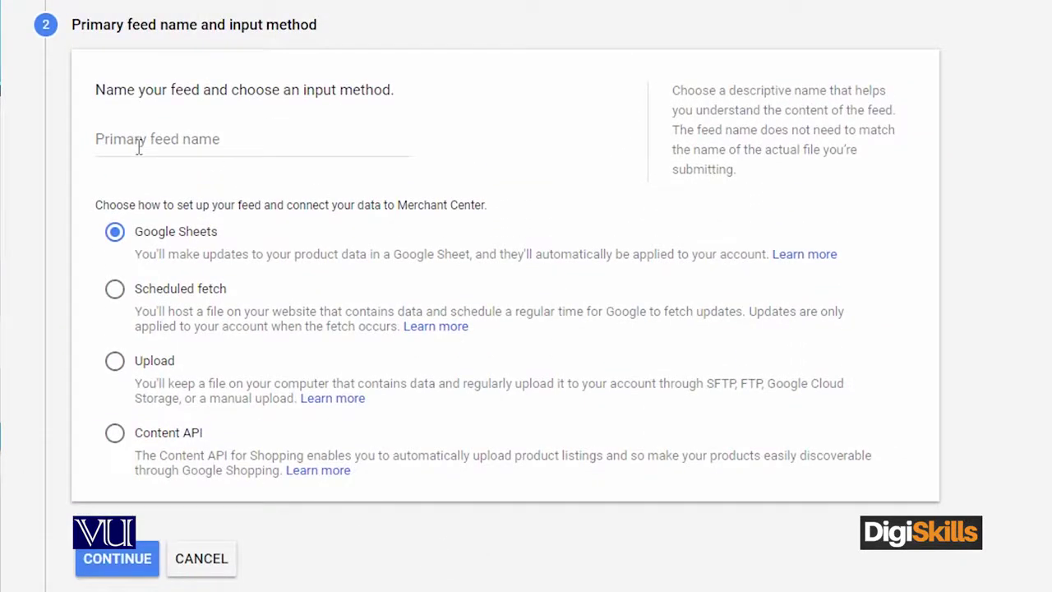
- Name the primary feed "test feed" and continue with Google Sheets as the input method
{"action": "left_click", "coordinate": [269, 139]}
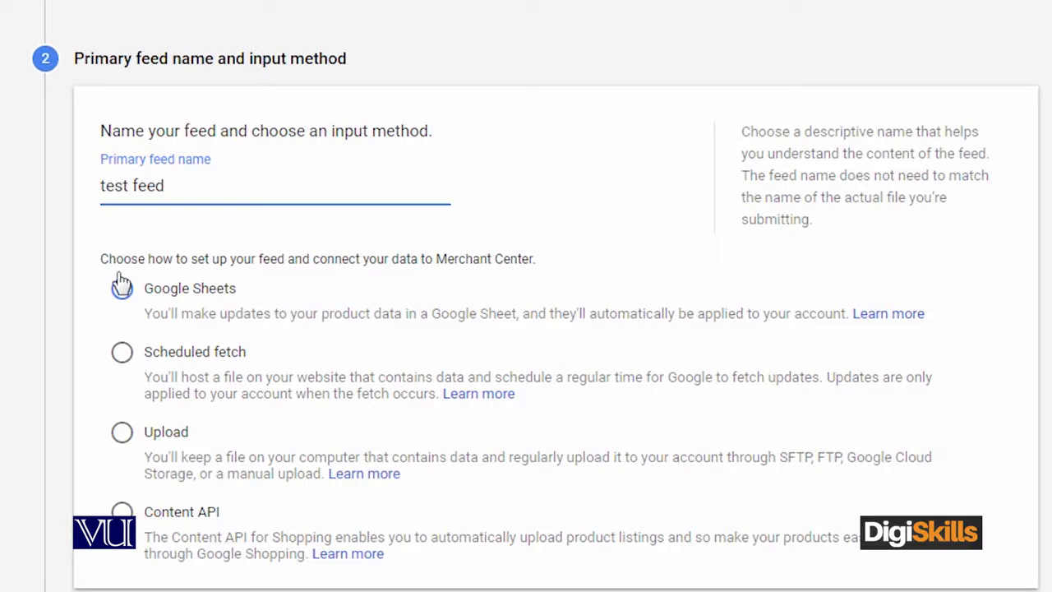
{"action": "scroll", "coordinate": [254, 376], "scroll_direction": "down", "scroll_amount": 3}
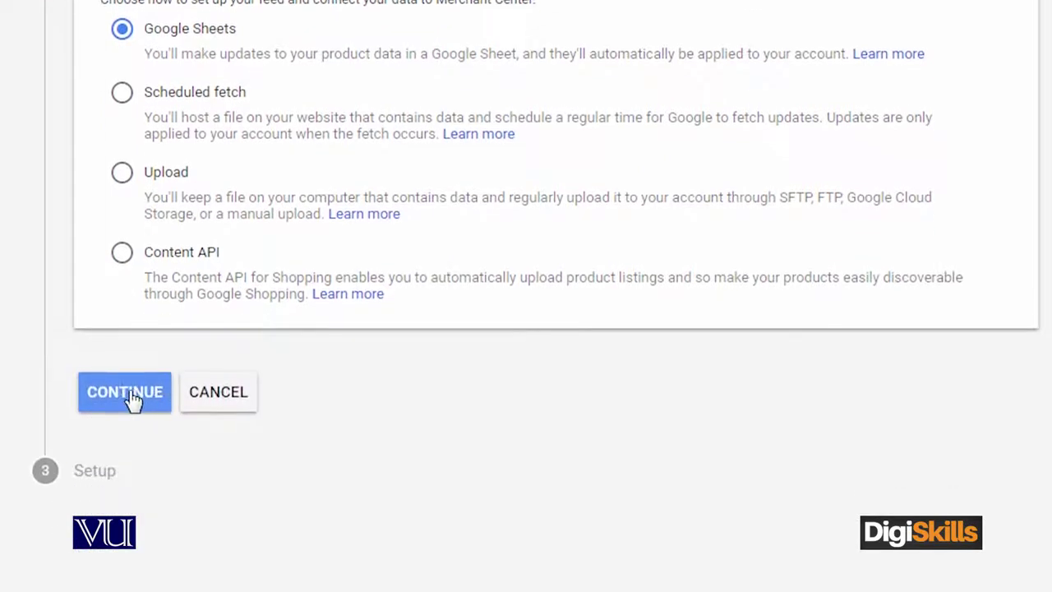
{"action": "left_click", "coordinate": [127, 395]}
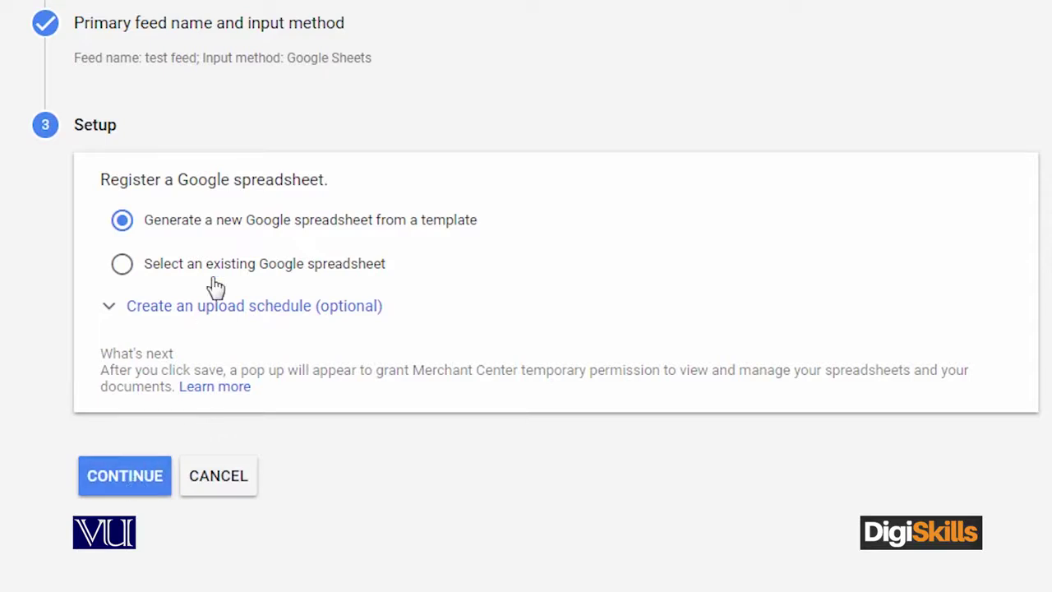
- Generate a new Google spreadsheet from a template for the feed, allowing Google Drive access, and open it
{"action": "left_click", "coordinate": [120, 230]}
{"action": "left_click", "coordinate": [126, 477]}
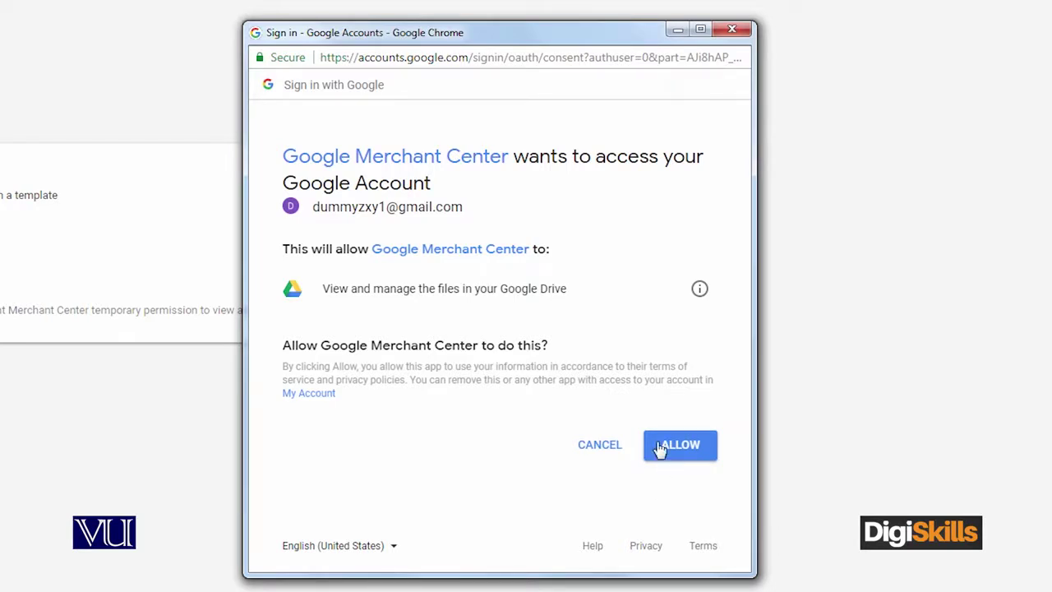
{"action": "left_click", "coordinate": [693, 452]}
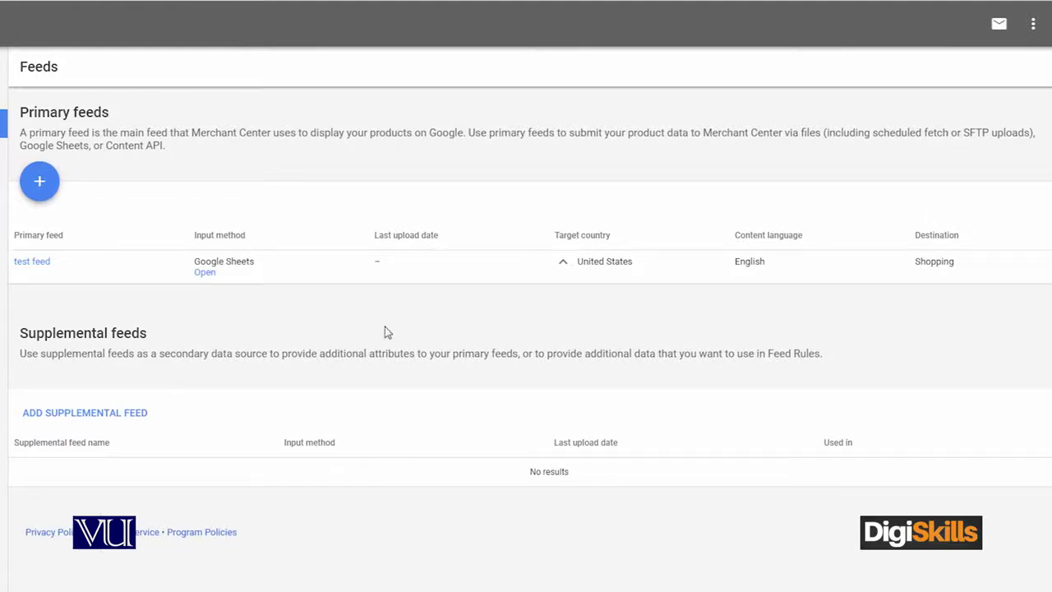
{"action": "left_click", "coordinate": [205, 276]}
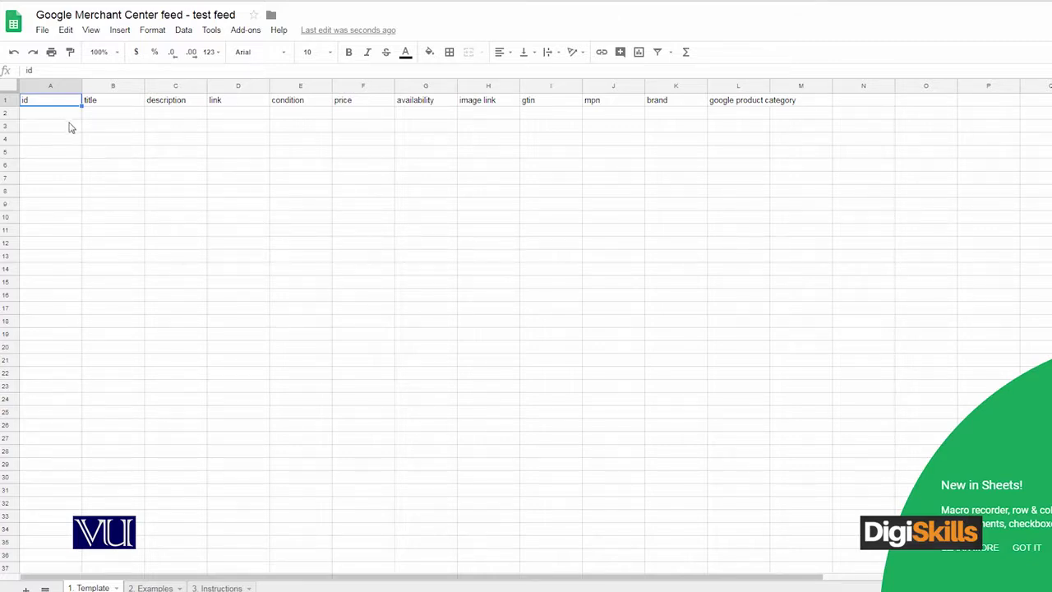
- Examine the product attribute columns of the feed template, from id through google product category
{"action": "left_click", "coordinate": [48, 109]}
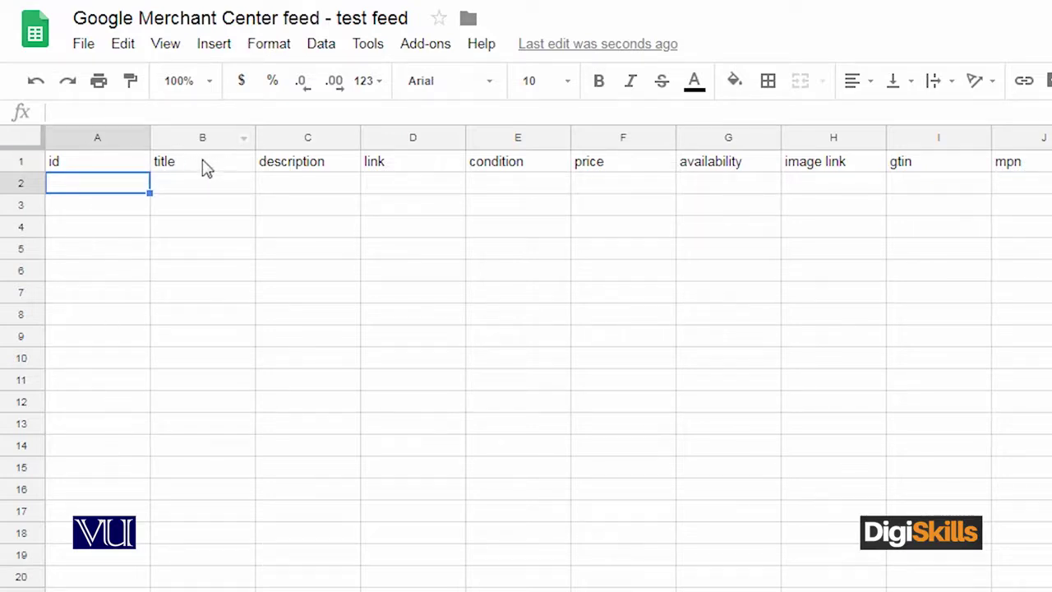
{"action": "left_click", "coordinate": [216, 188]}
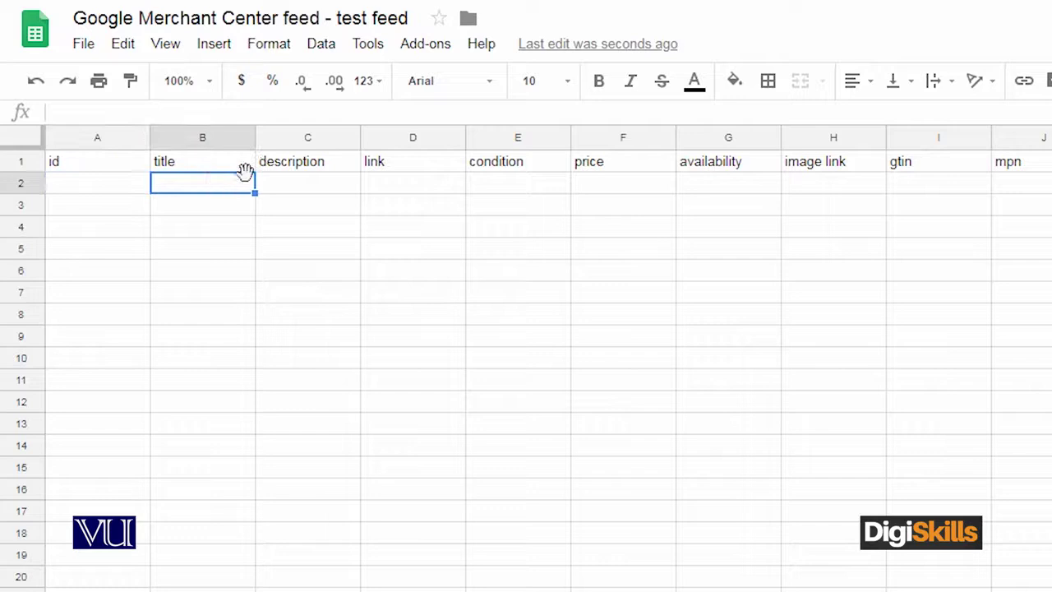
{"action": "left_click", "coordinate": [346, 188]}
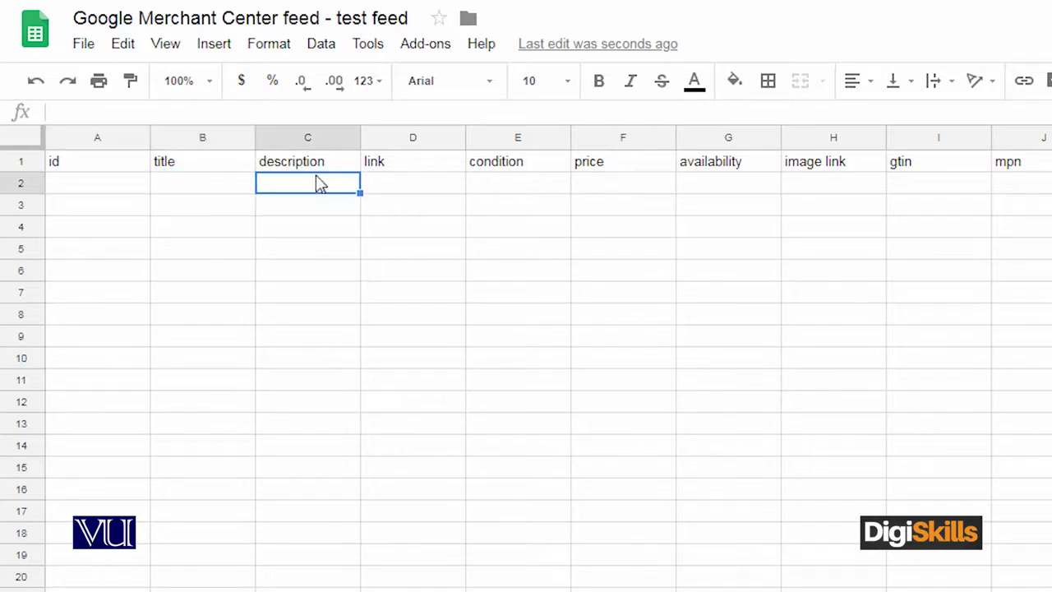
{"action": "left_click", "coordinate": [413, 197]}
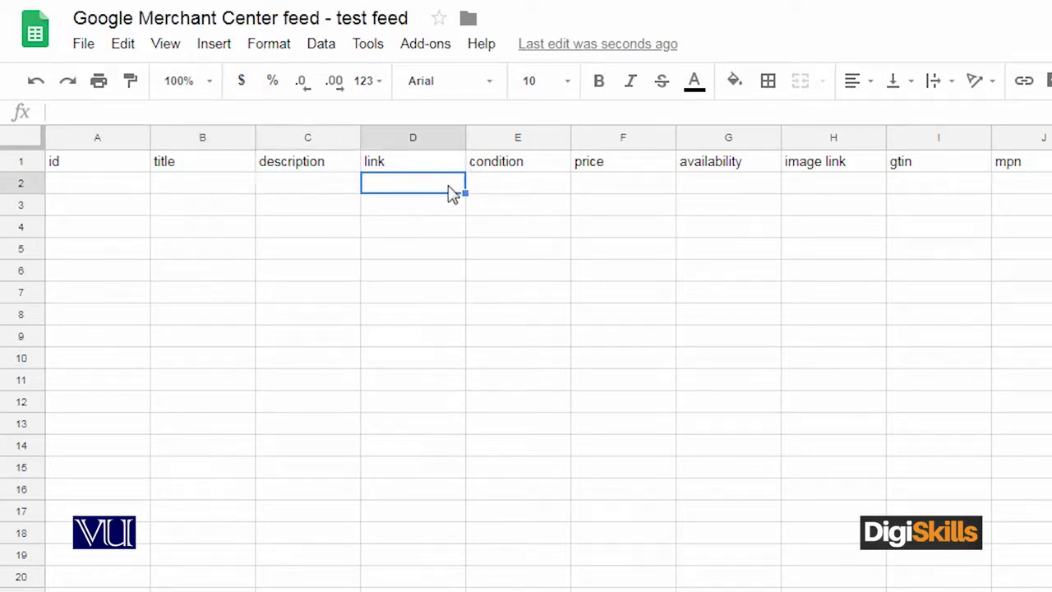
{"action": "left_click", "coordinate": [519, 195]}
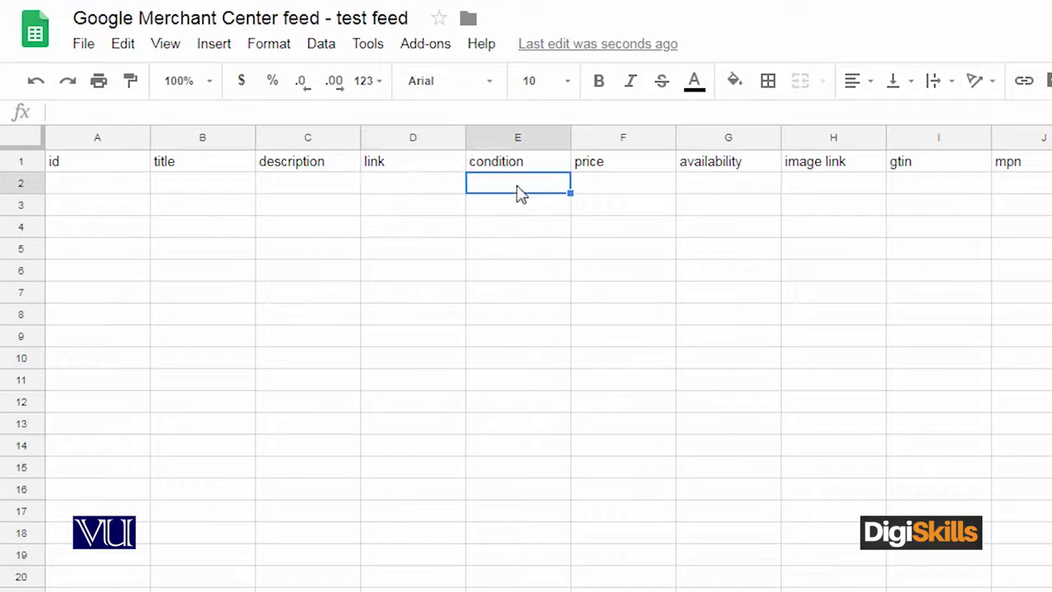
{"action": "left_click", "coordinate": [617, 190]}
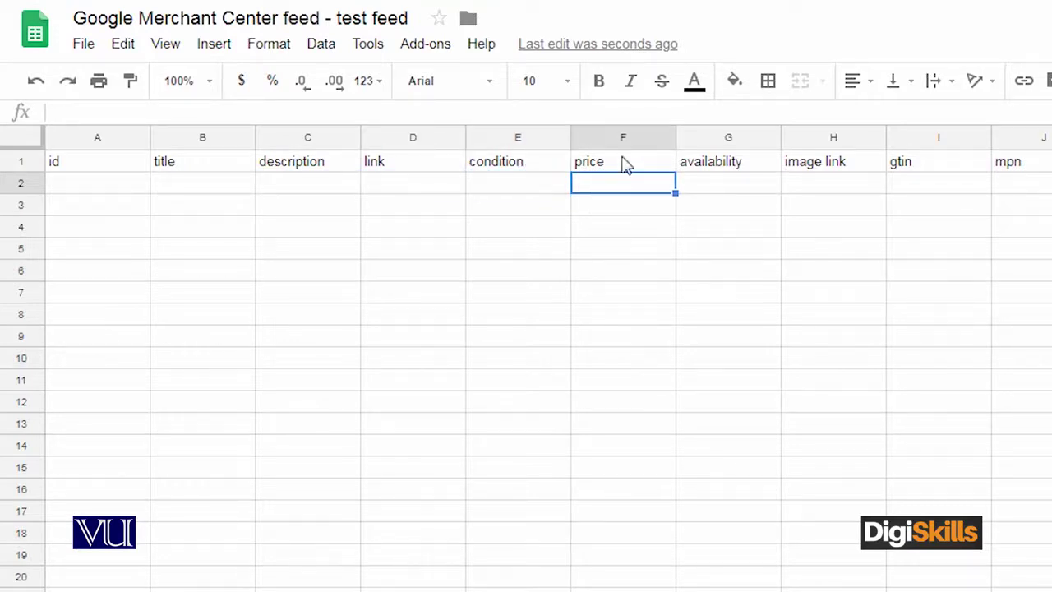
{"action": "left_click", "coordinate": [731, 189]}
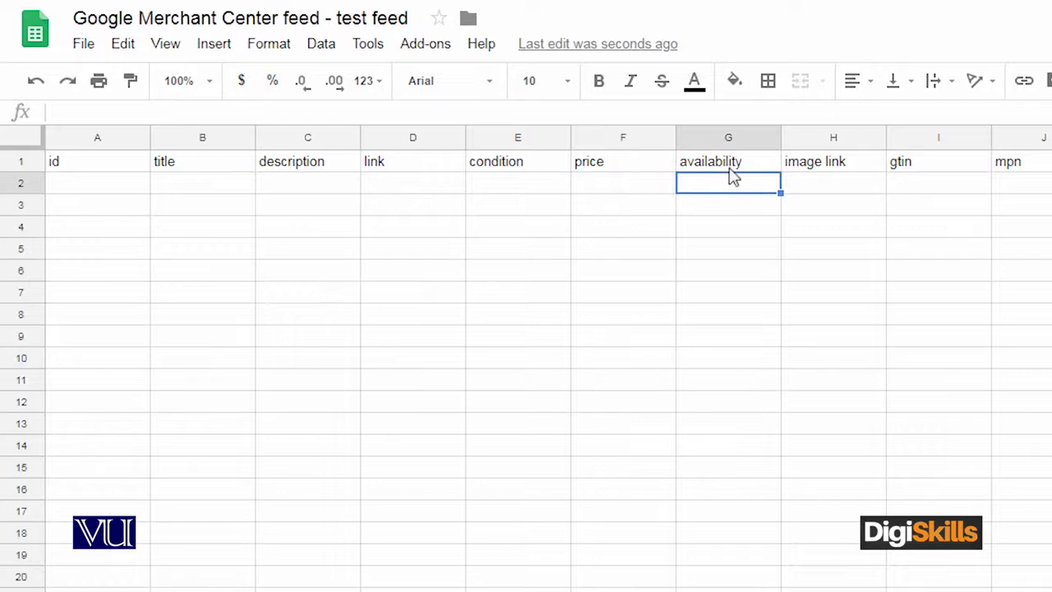
{"action": "left_click", "coordinate": [843, 191]}
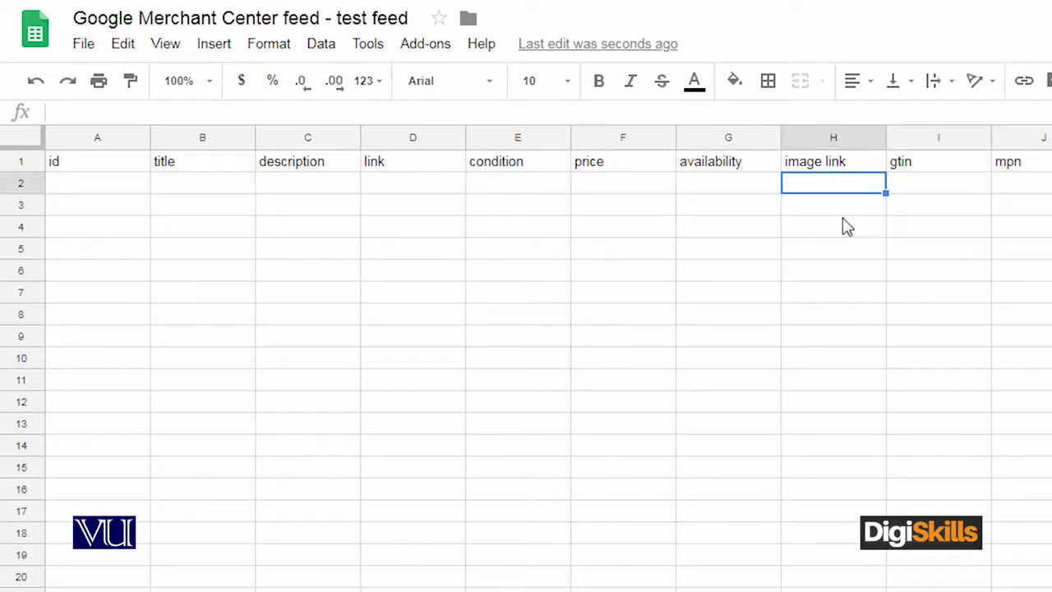
{"action": "left_click", "coordinate": [940, 185]}
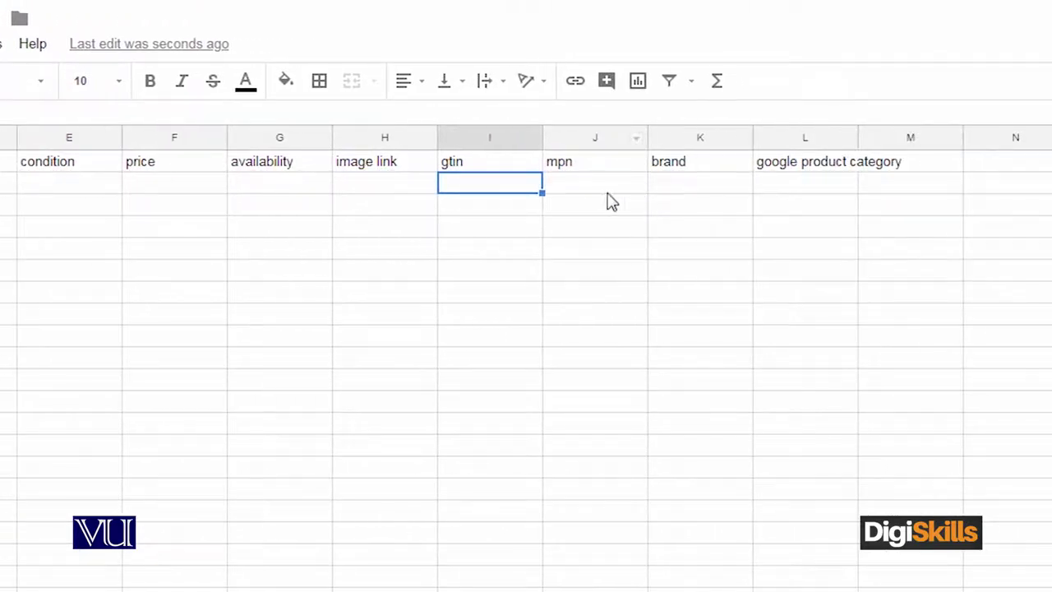
{"action": "left_click", "coordinate": [581, 186]}
{"action": "left_click", "coordinate": [513, 184]}
{"action": "left_click", "coordinate": [579, 193]}
{"action": "left_click", "coordinate": [689, 190]}
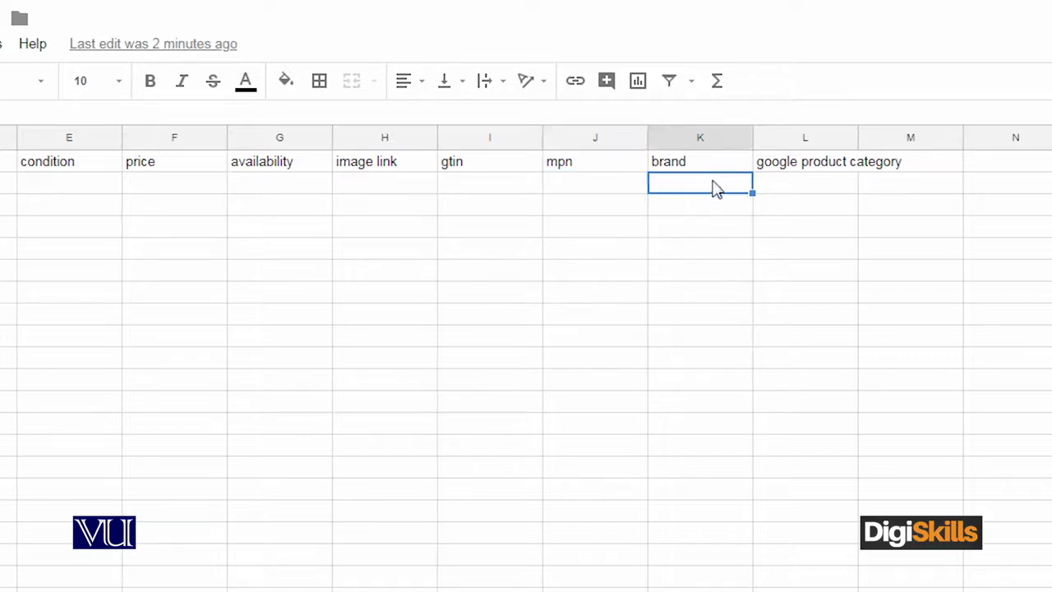
{"action": "left_click", "coordinate": [802, 196]}
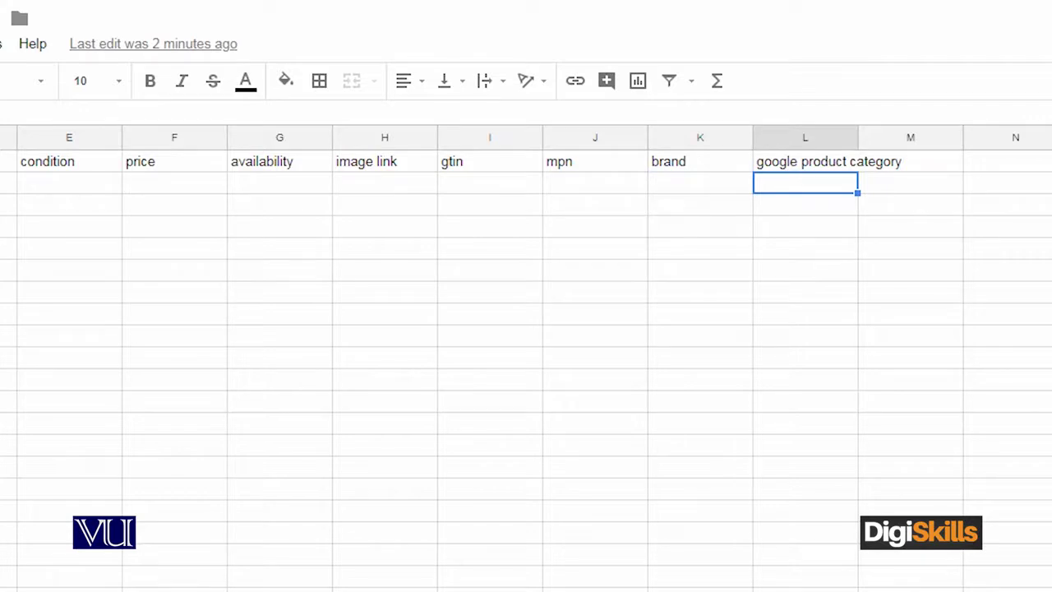
- Enter id 1, title "shirt" and description "baby shirt" in row 2 for the first product
{"action": "left_click", "coordinate": [0, 194]}
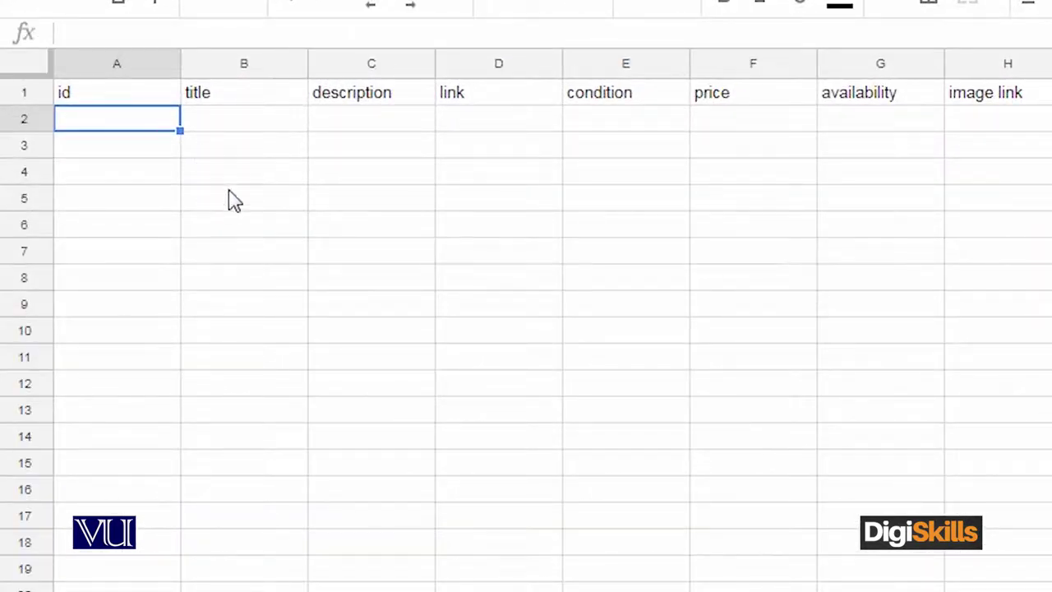
{"action": "type", "text": "1"}
{"action": "left_click", "coordinate": [236, 129]}
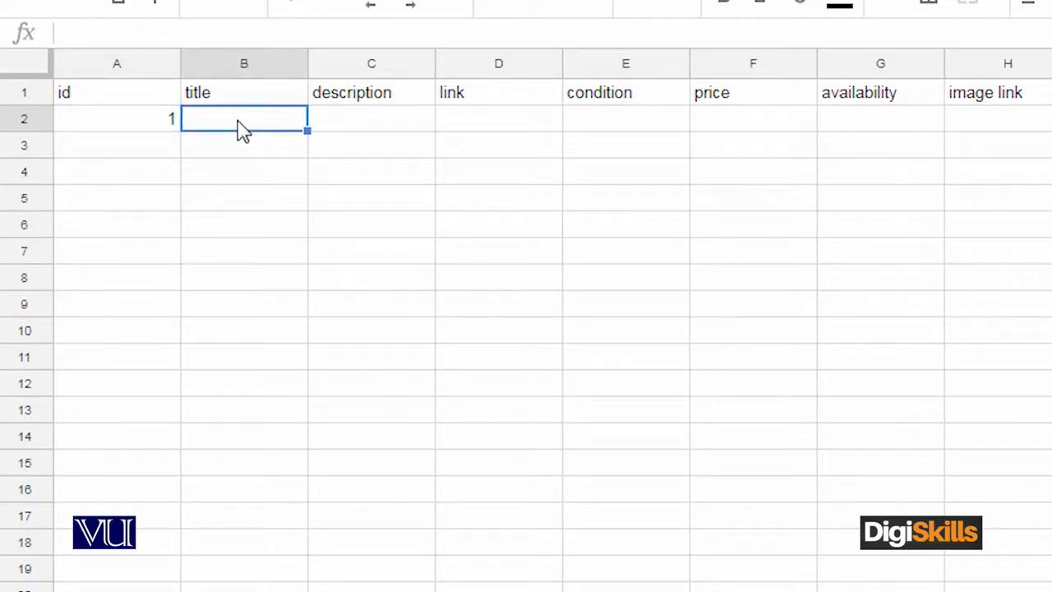
{"action": "type", "text": "shirt"}
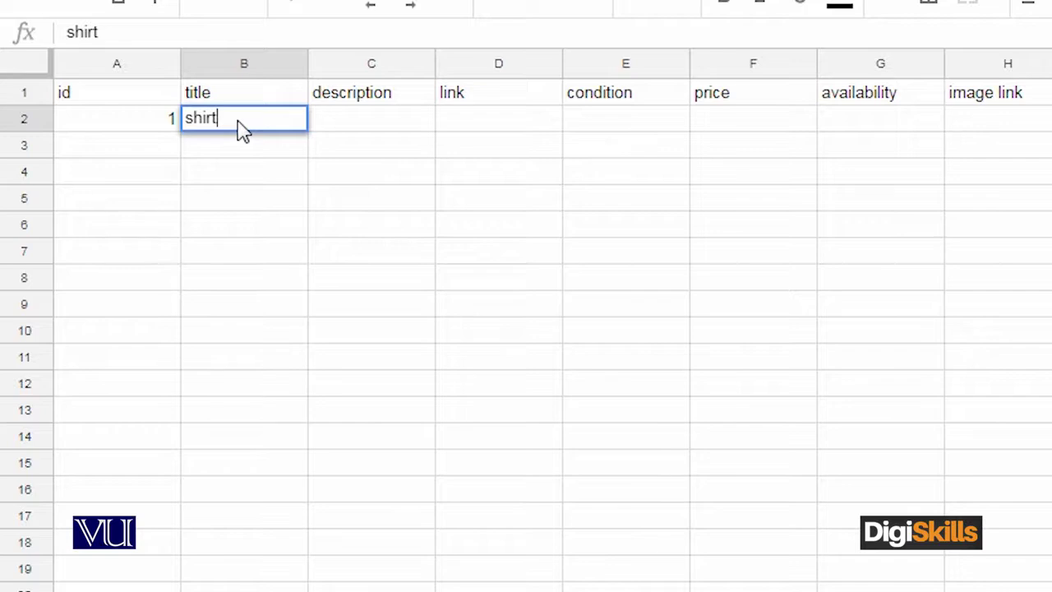
{"action": "left_click", "coordinate": [370, 120]}
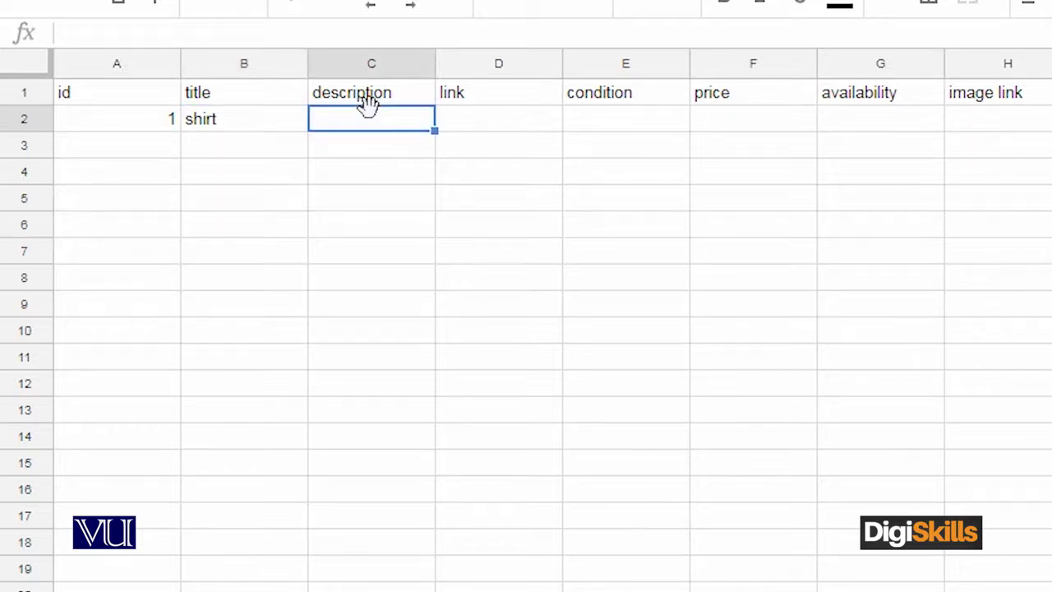
{"action": "type", "text": "baby shi"}
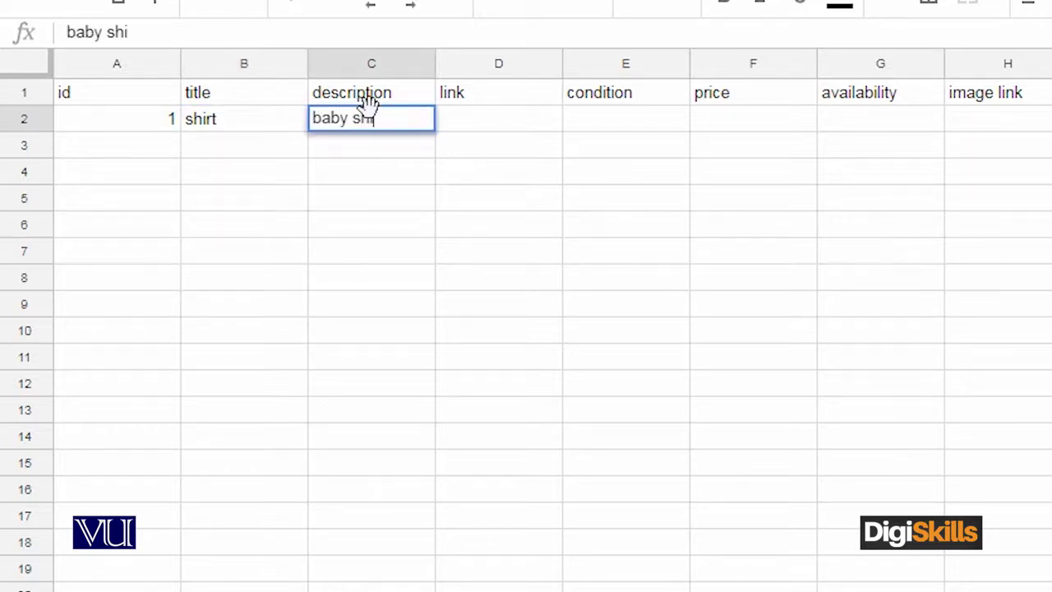
{"action": "type", "text": "rt"}
{"action": "left_click", "coordinate": [542, 123]}
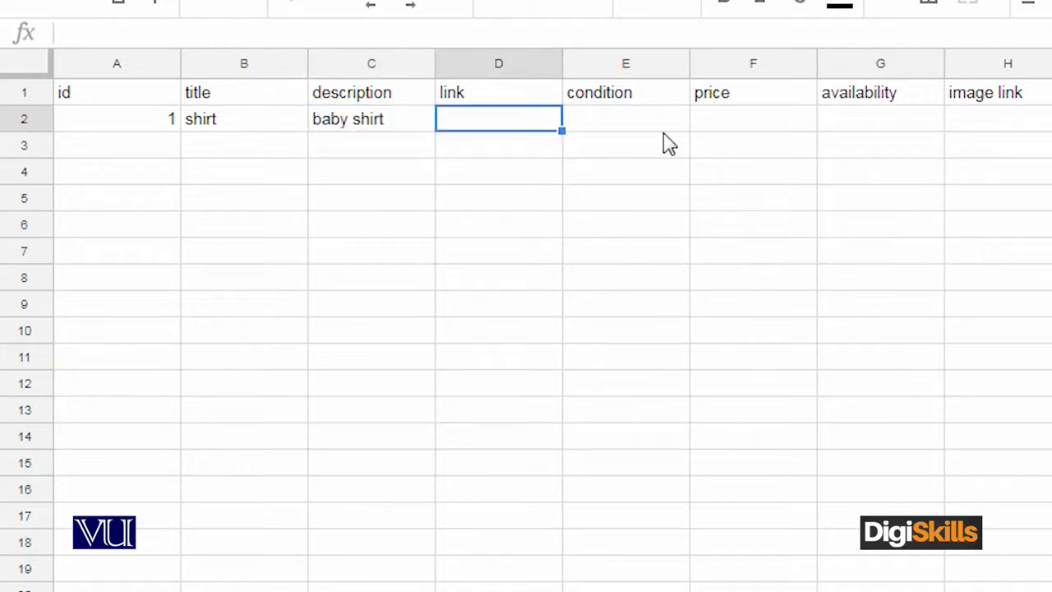
- Set the first product's condition to "new", price to $5 and availability to "yes" in row 2
{"action": "left_click", "coordinate": [602, 132]}
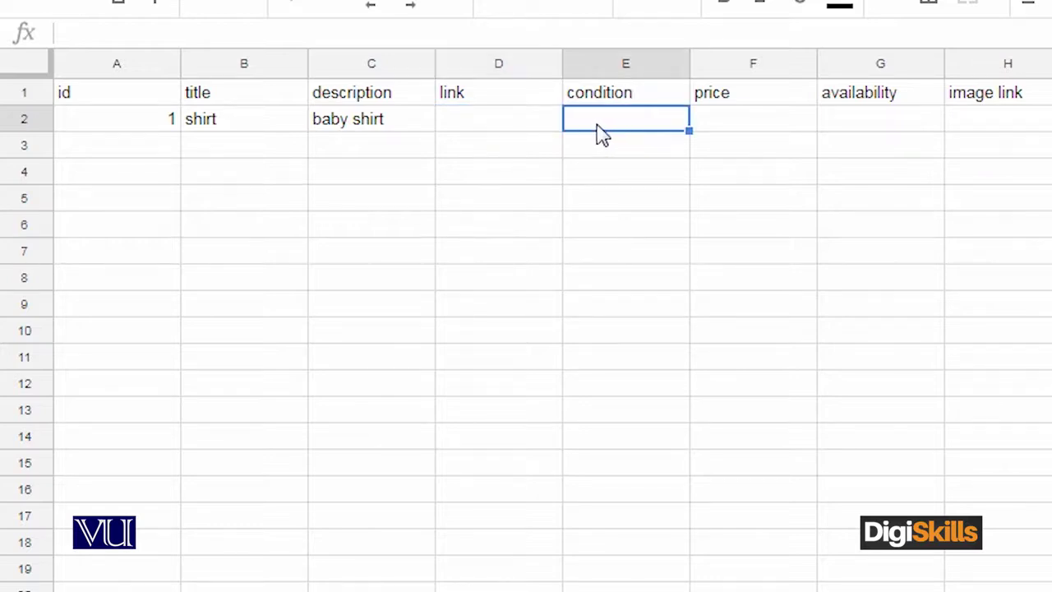
{"action": "type", "text": "new"}
{"action": "left_click", "coordinate": [716, 126]}
{"action": "type", "text": "$5"}
{"action": "left_click", "coordinate": [896, 132]}
{"action": "type", "text": "yes"}
{"action": "left_click", "coordinate": [1011, 131]}
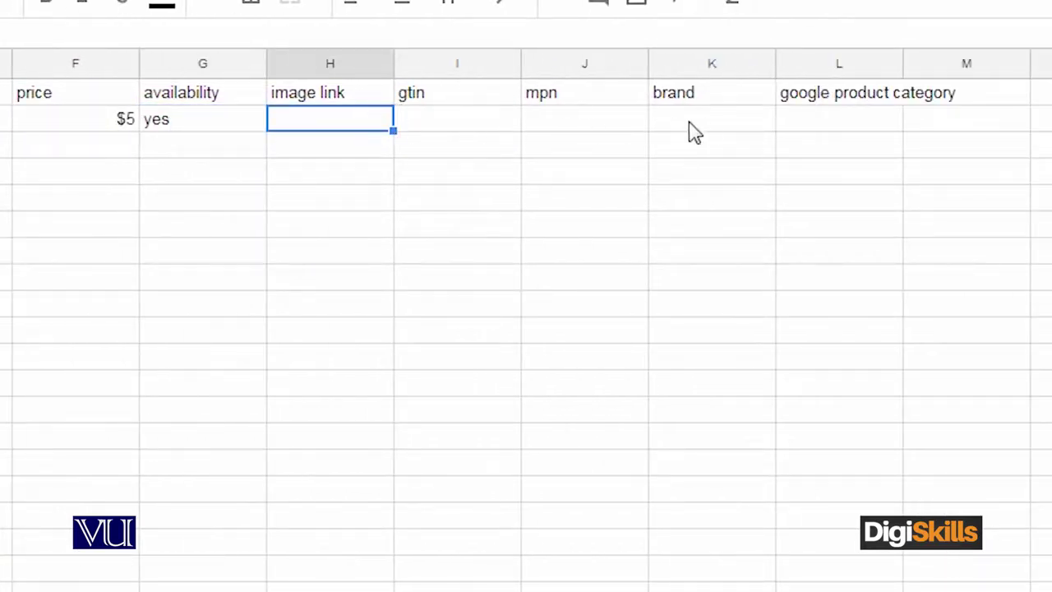
- Set the first product's brand to "xyz" in row 2 and fill in its google product category
{"action": "left_click", "coordinate": [714, 121]}
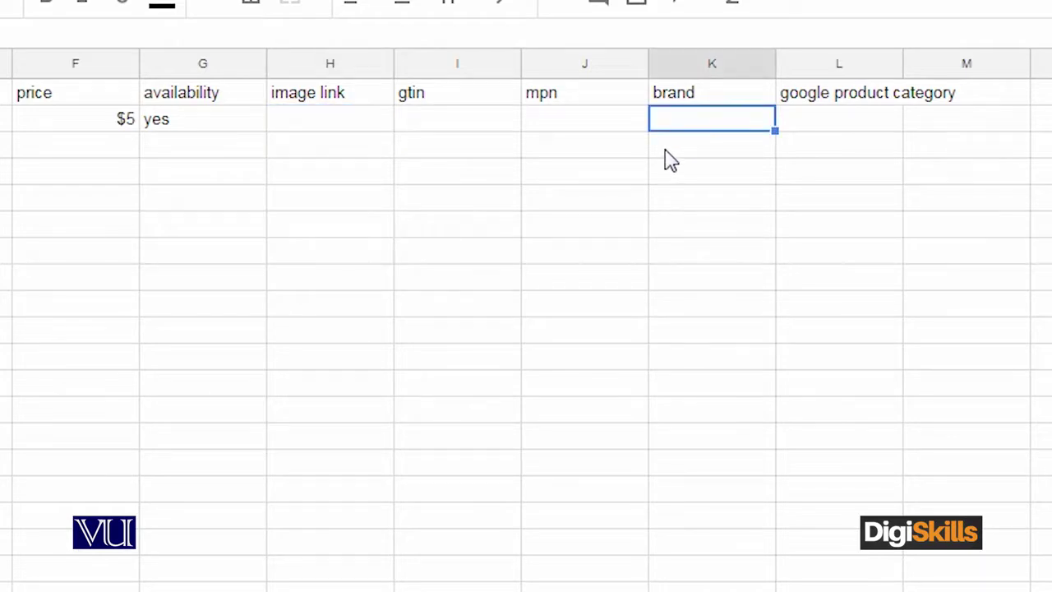
{"action": "type", "text": "xyz"}
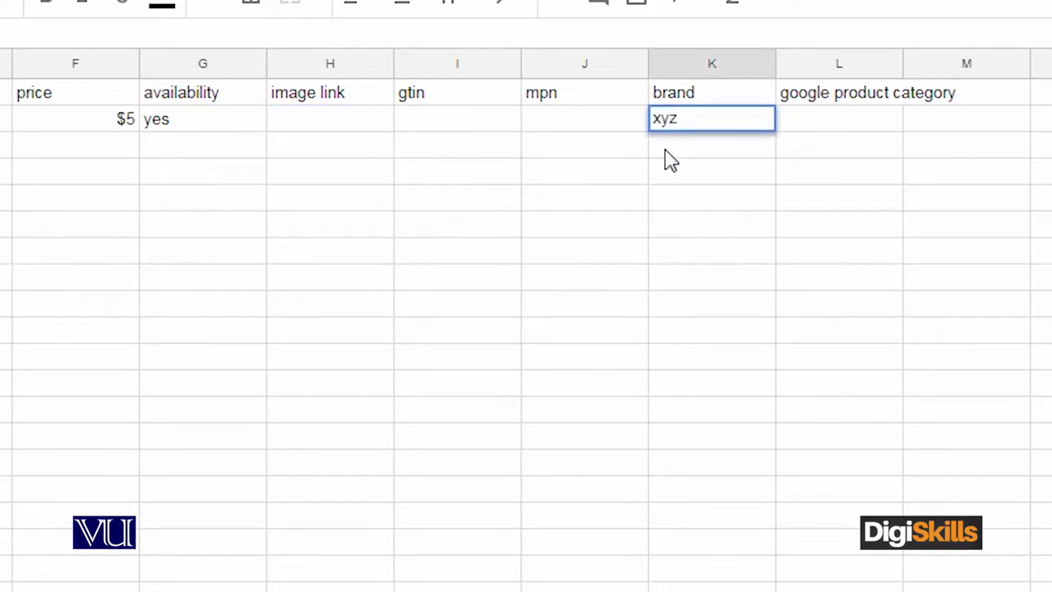
{"action": "left_click", "coordinate": [820, 122]}
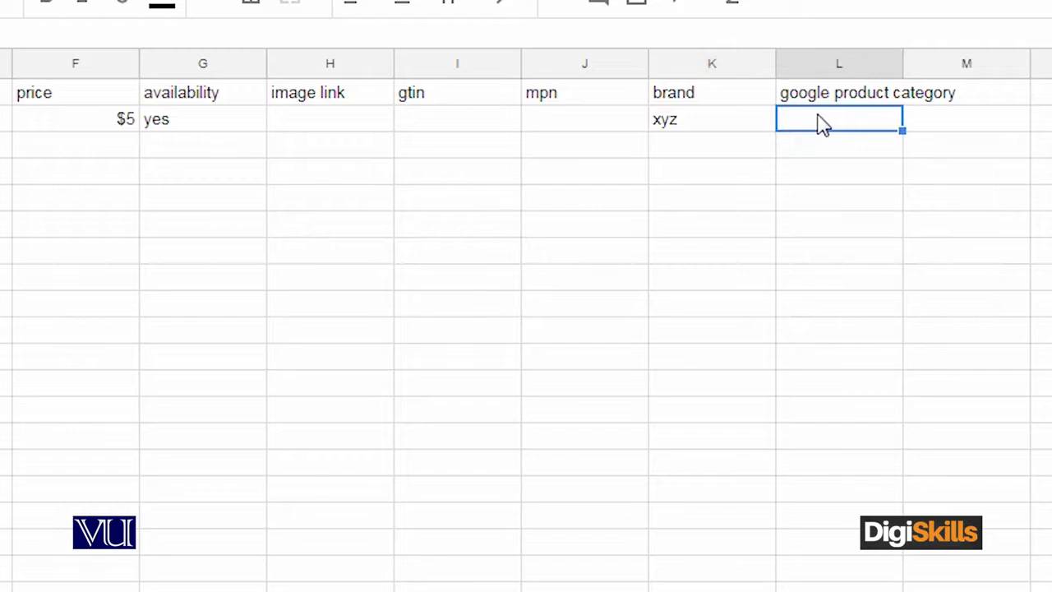
{"action": "type", "text": "cl"}
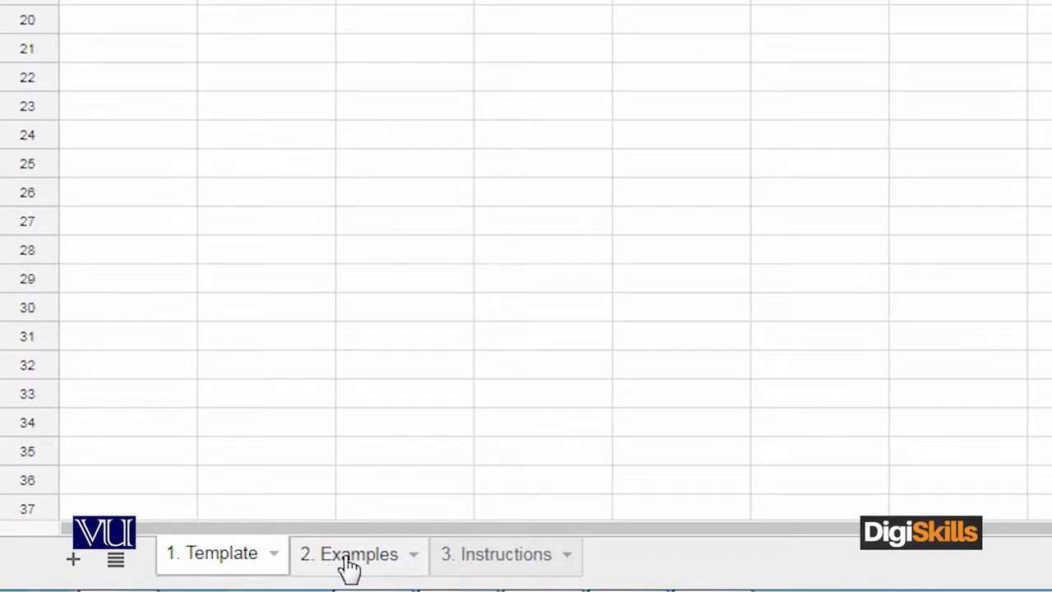
- Examine the attribute requirements and sample products on the Examples sheet, and open the Instructions sheet
{"action": "left_click", "coordinate": [349, 567]}
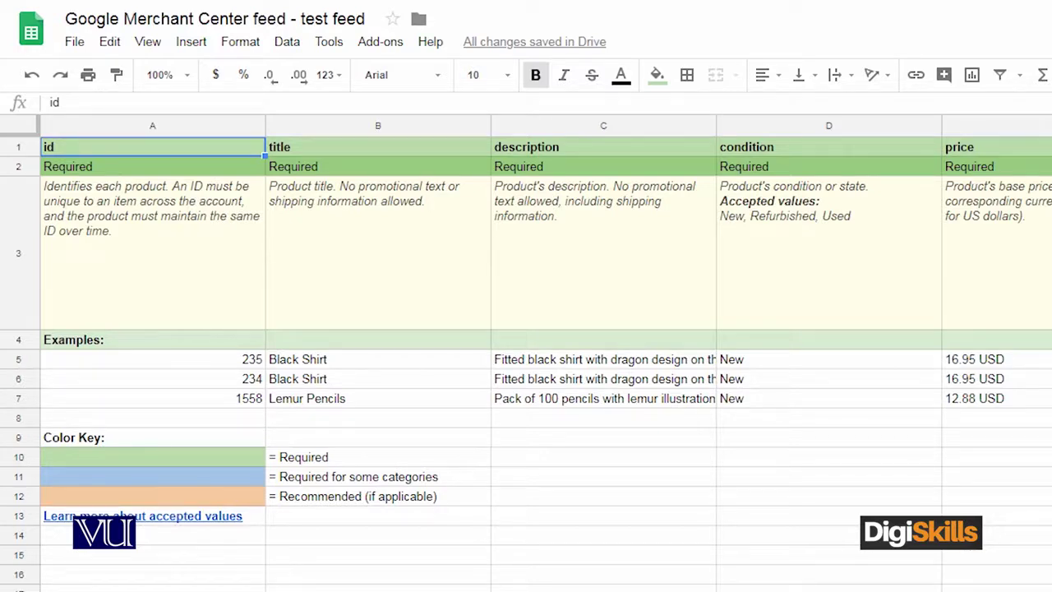
{"action": "scroll", "coordinate": [546, 354], "scroll_direction": "right", "scroll_amount": 6}
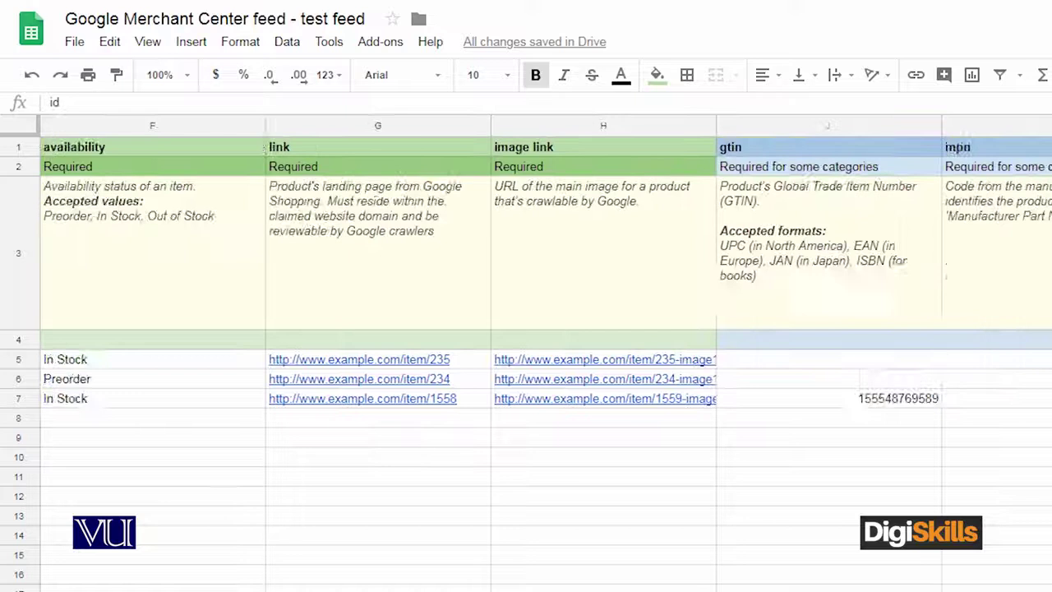
{"action": "scroll", "coordinate": [546, 353], "scroll_direction": "right", "scroll_amount": 1}
{"action": "scroll", "coordinate": [545, 354], "scroll_direction": "left", "scroll_amount": 4}
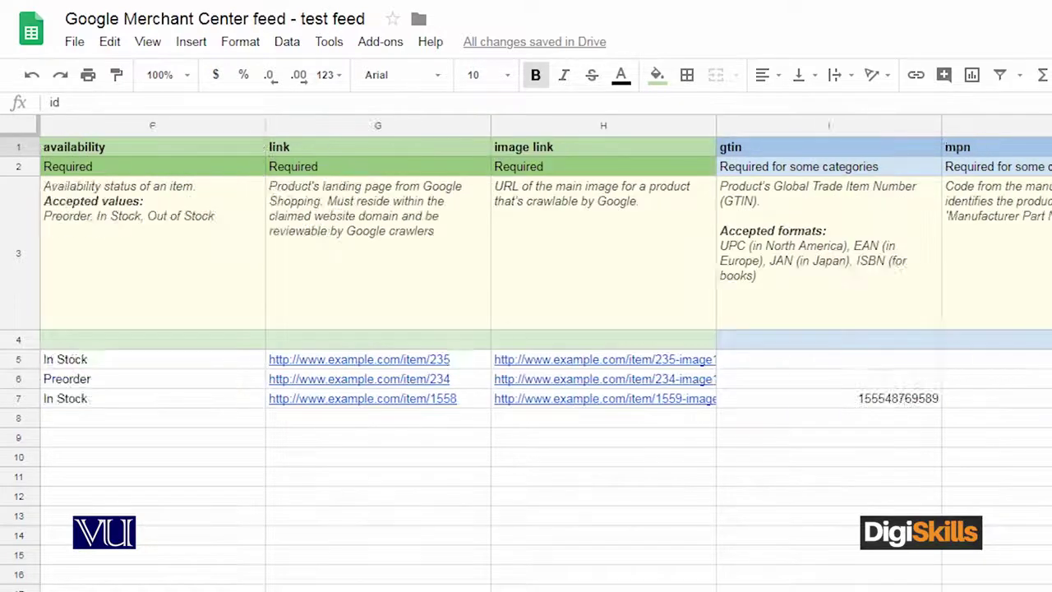
{"action": "scroll", "coordinate": [546, 353], "scroll_direction": "left", "scroll_amount": 3}
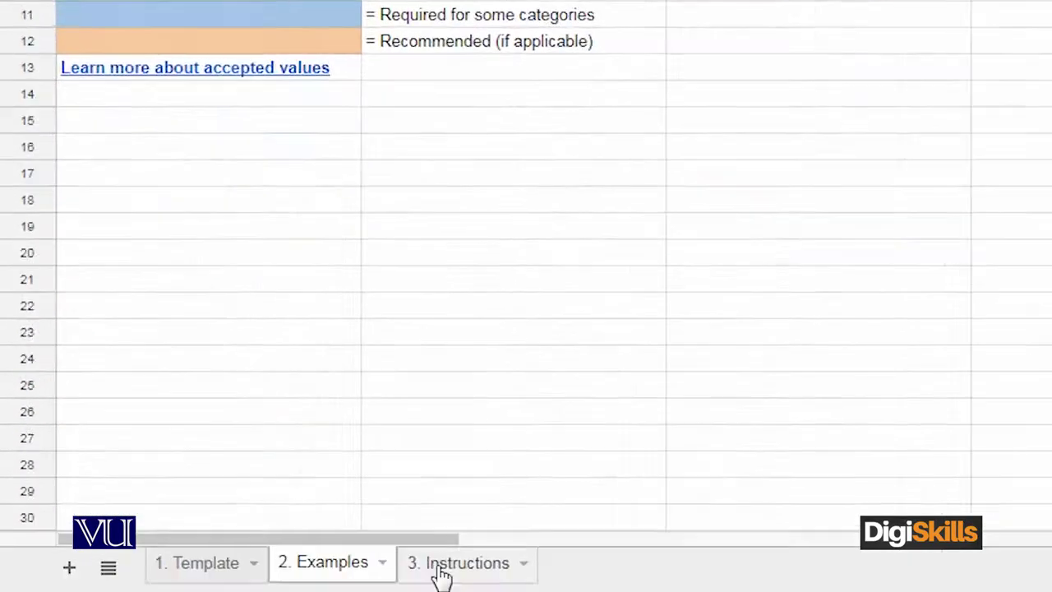
{"action": "left_click", "coordinate": [441, 571]}
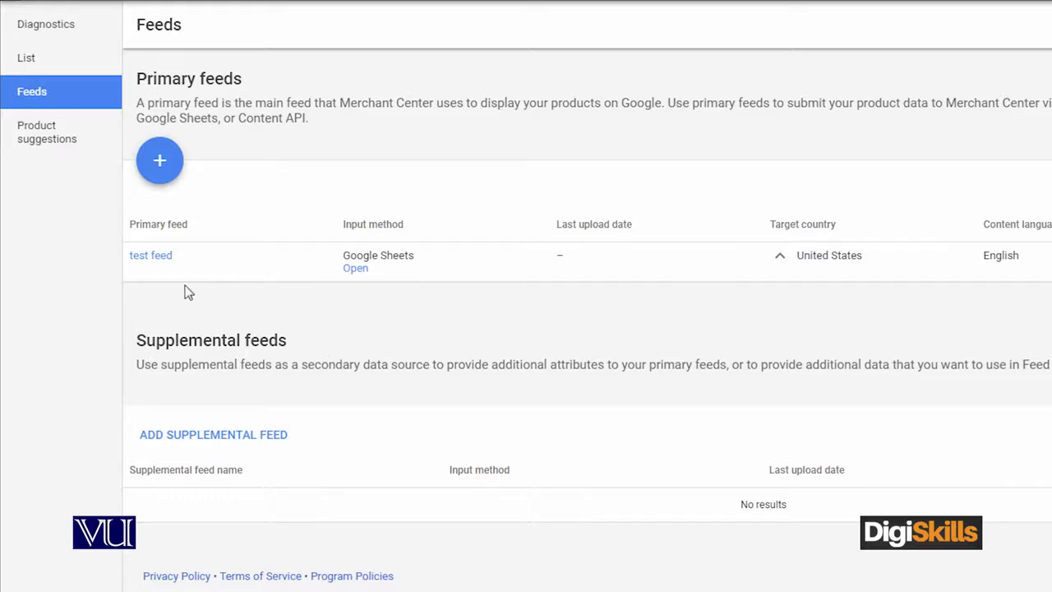
- Check the product diagnostics and current account issues in Google Merchant Center, and return to the feeds overview
{"action": "left_click", "coordinate": [83, 31]}
{"action": "scroll", "coordinate": [205, 370], "scroll_direction": "down", "scroll_amount": 3}
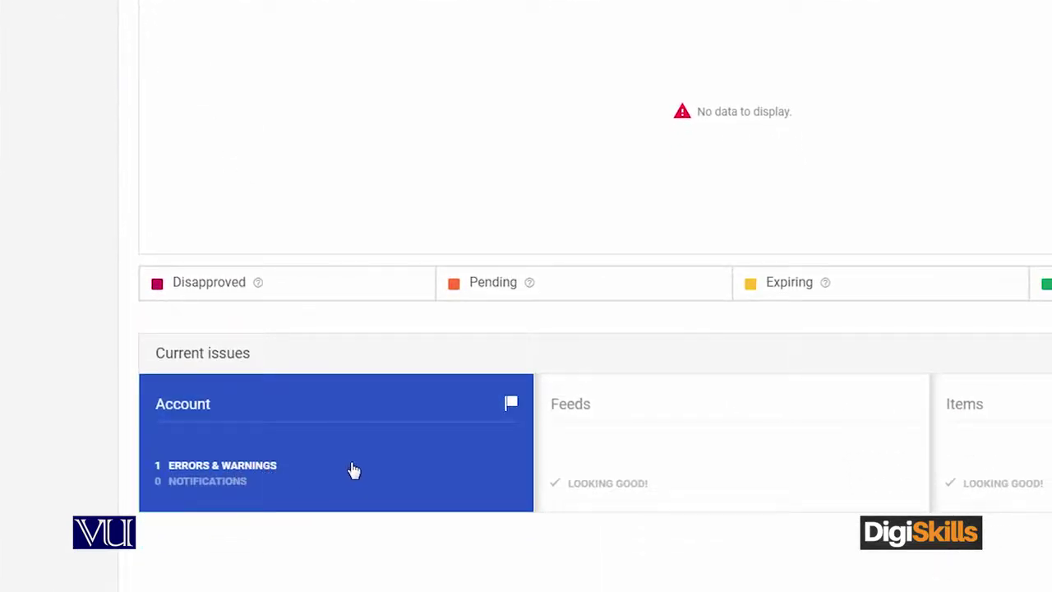
{"action": "scroll", "coordinate": [357, 468], "scroll_direction": "up", "scroll_amount": 3}
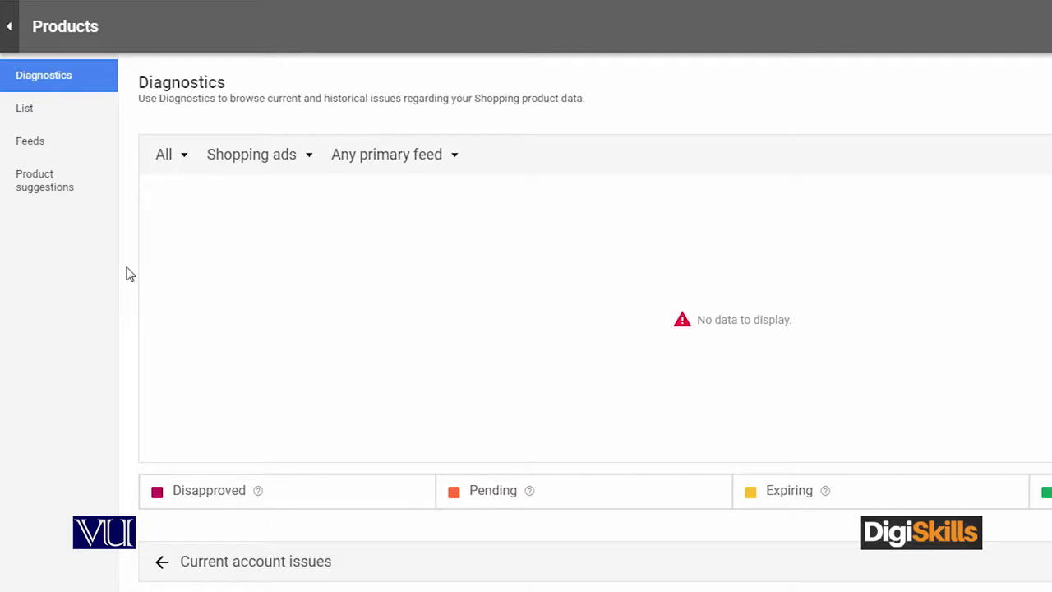
{"action": "left_click", "coordinate": [53, 142]}
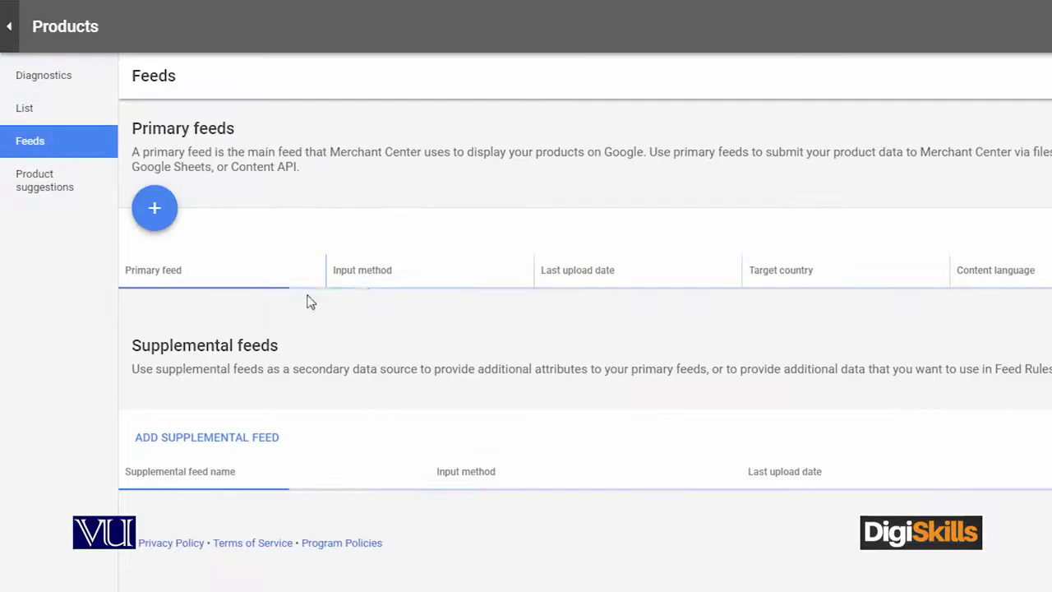